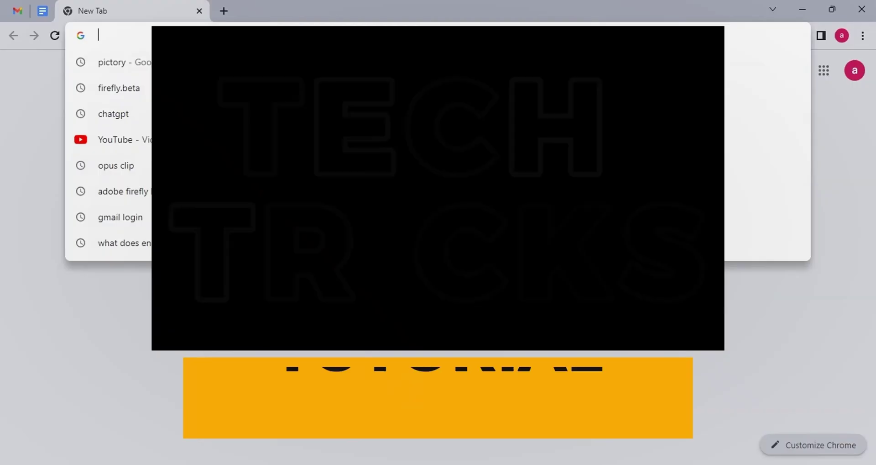
- Search Google for 'binance' and go to the Binance homepage
text(bi)
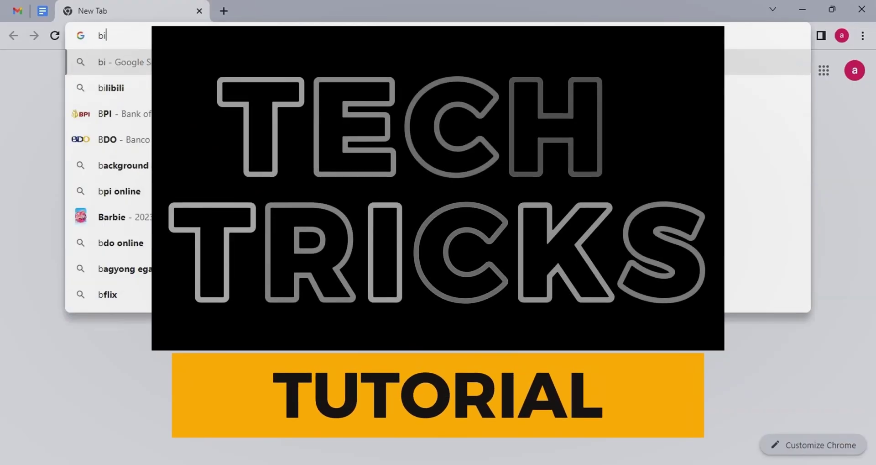
text(nance)
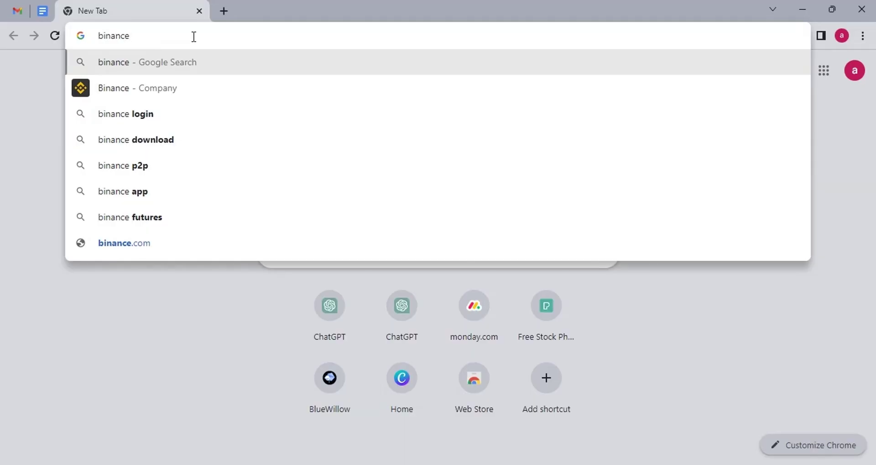
key(Return)
scroll(411, 319, down, 1)
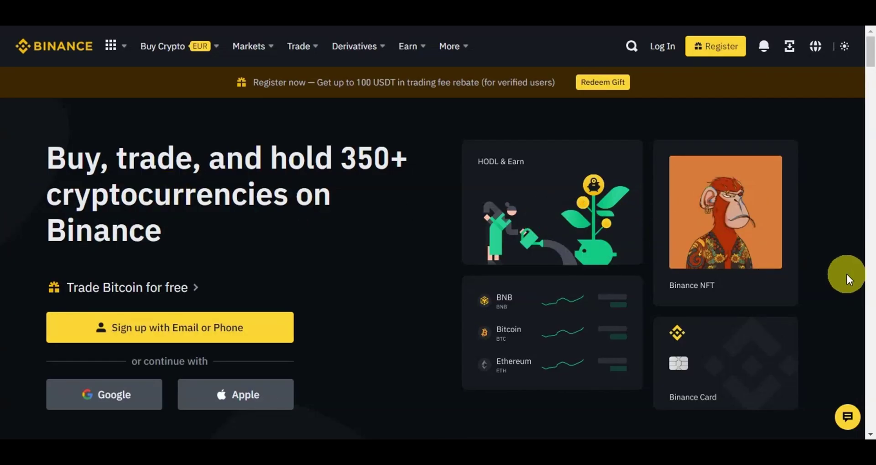
- Scroll the Binance homepage down to the 'Start earning today' section with Sign Up Now
scroll(847, 274, down, 7)
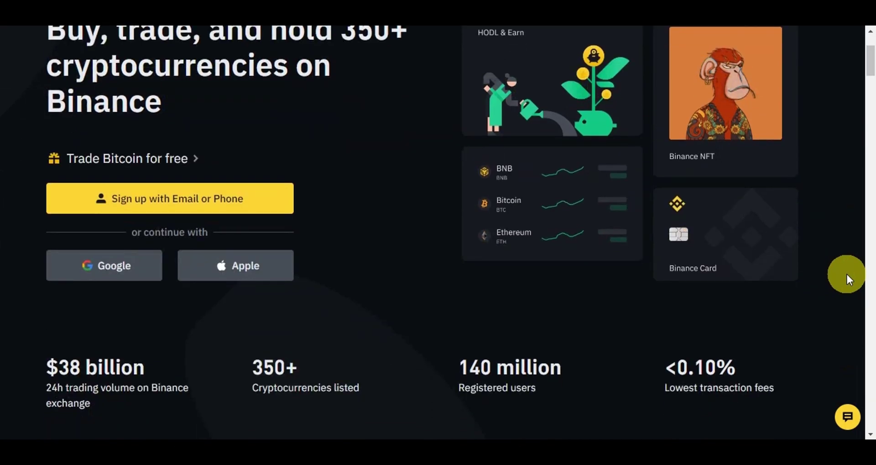
scroll(847, 274, down, 5)
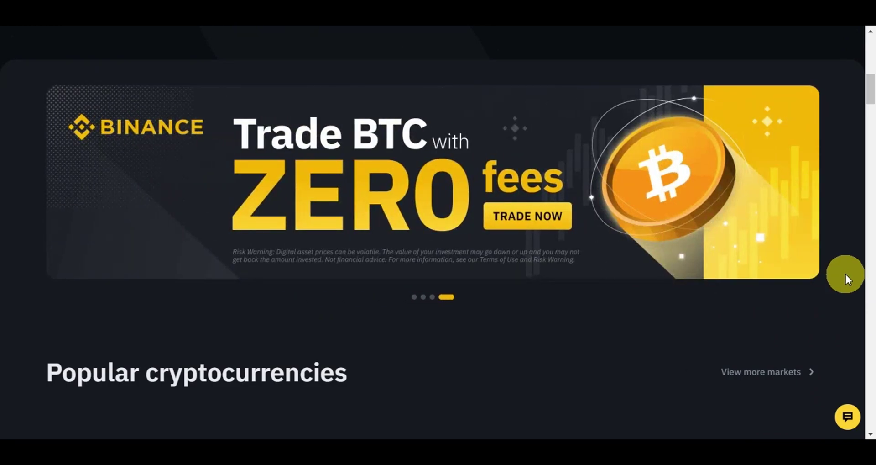
scroll(845, 274, down, 7)
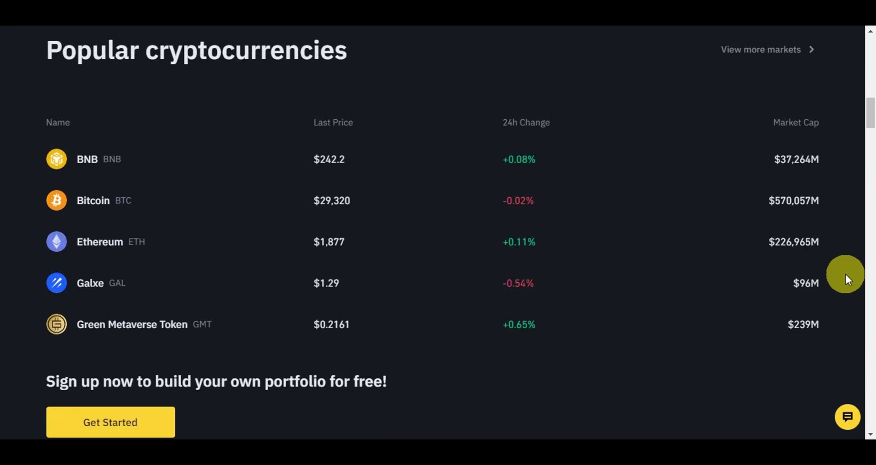
scroll(845, 273, down, 7)
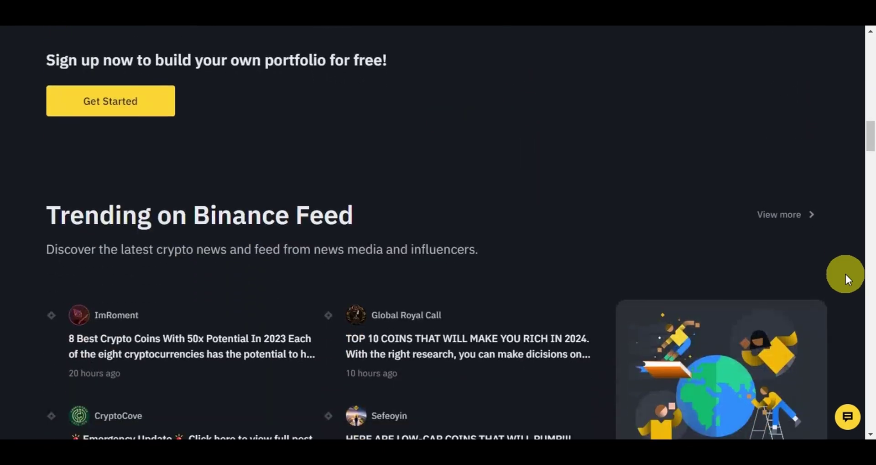
scroll(845, 274, down, 3)
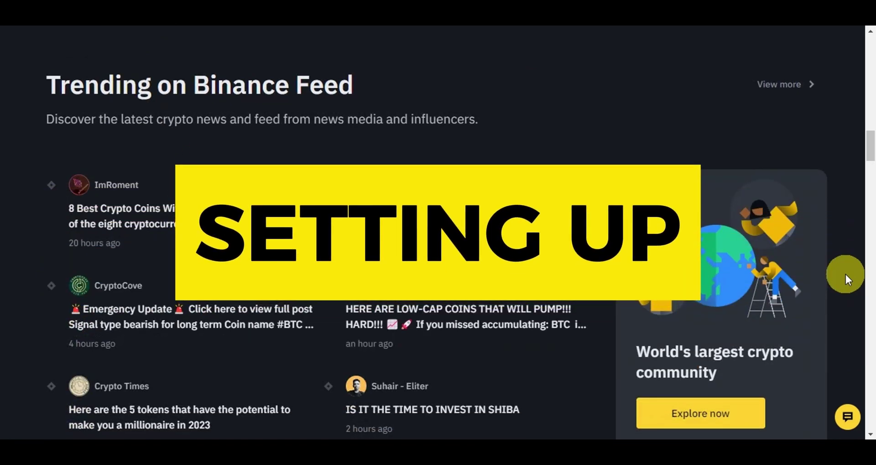
scroll(845, 274, down, 10)
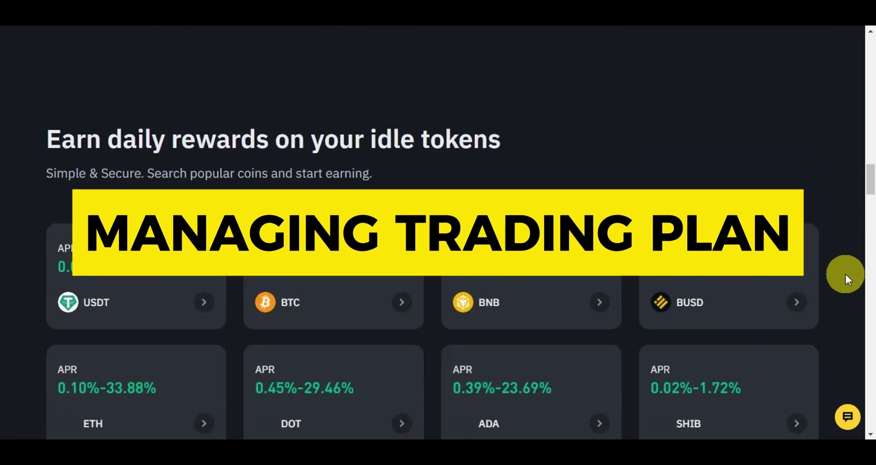
scroll(845, 274, down, 2)
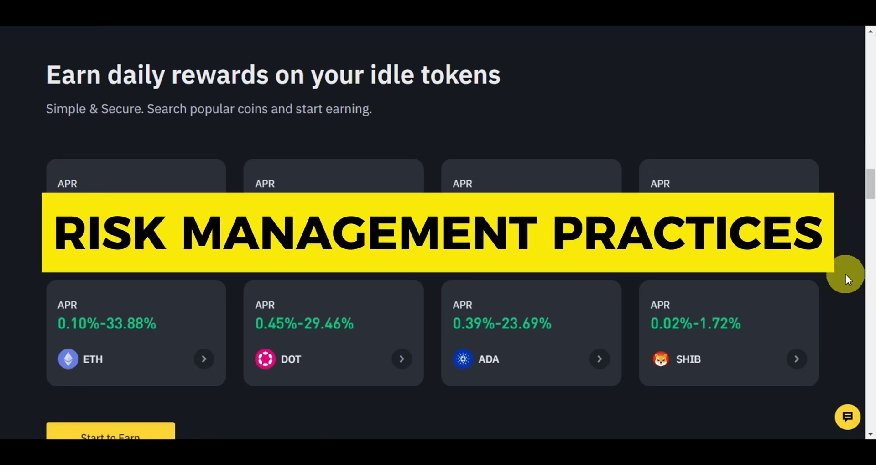
scroll(845, 273, down, 10)
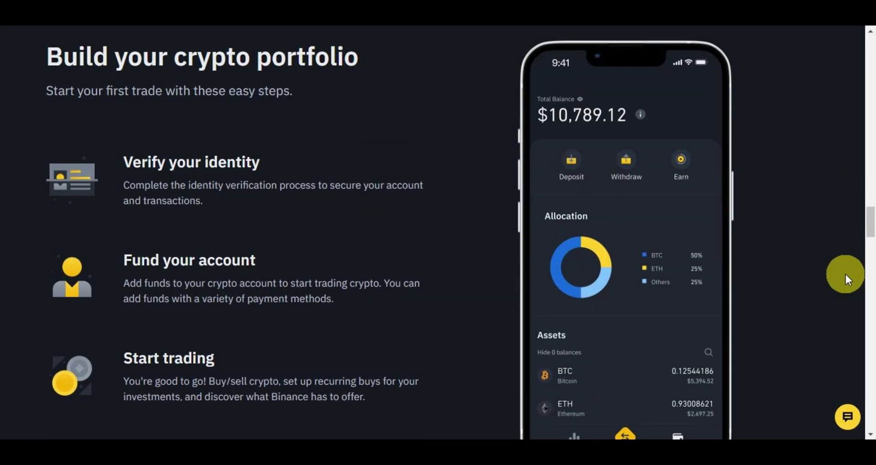
scroll(845, 274, down, 15)
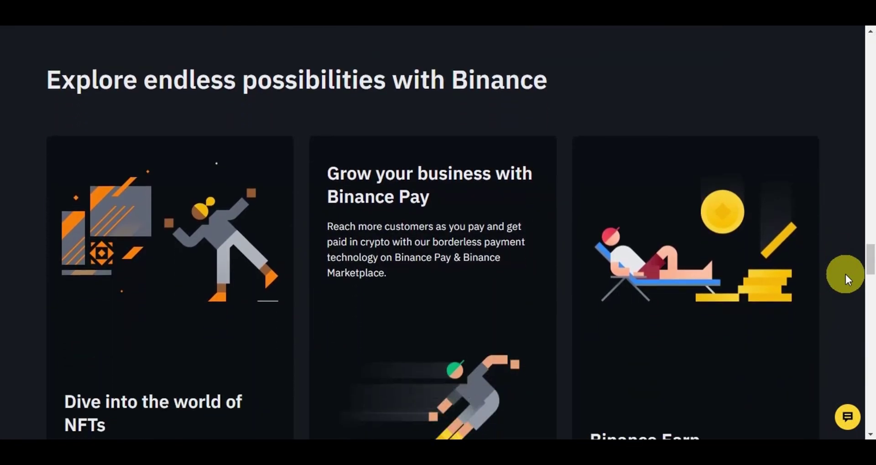
scroll(852, 197, down, 1)
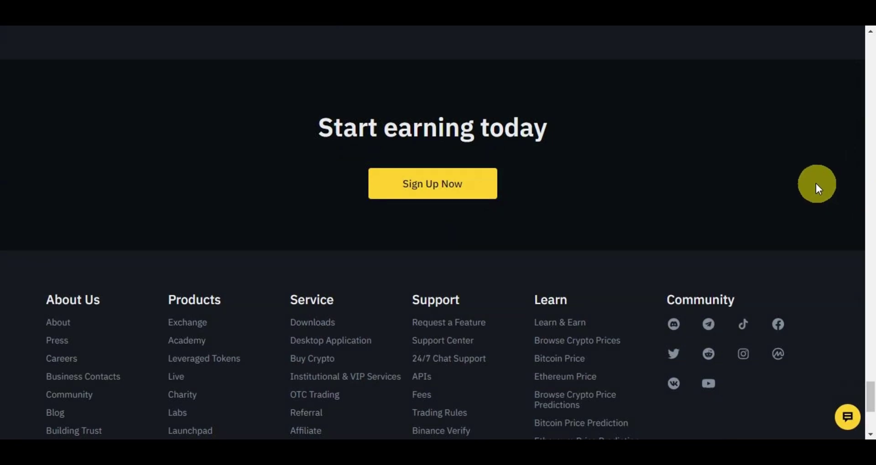
- Start Binance sign-up and choose the Sign Up With Email or Phone option
click(472, 186)
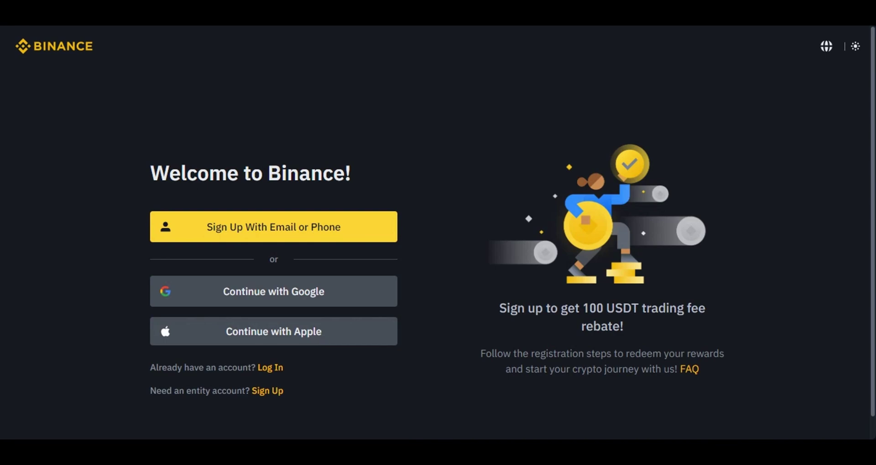
click(188, 235)
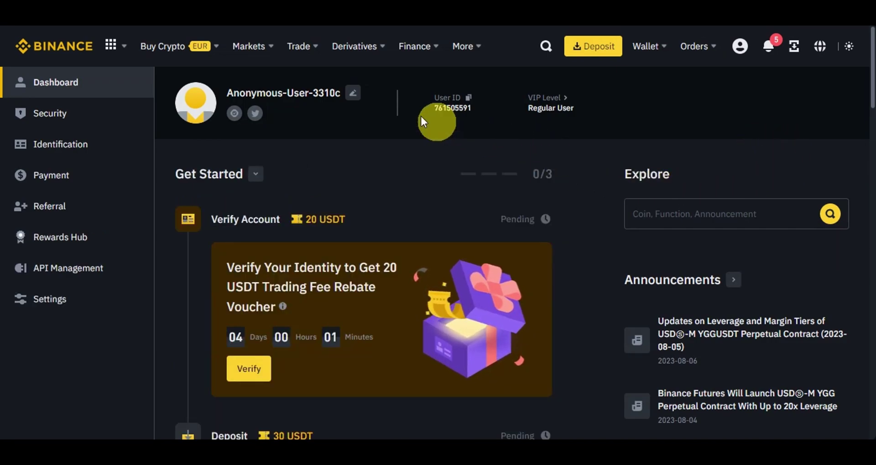
- Go to Trading Bots from the Trade menu in the top navigation bar
mouse_move(297, 54)
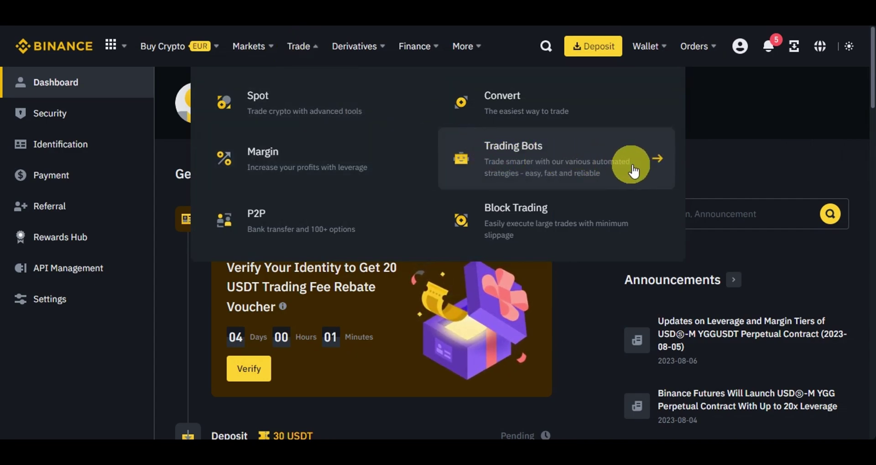
click(660, 163)
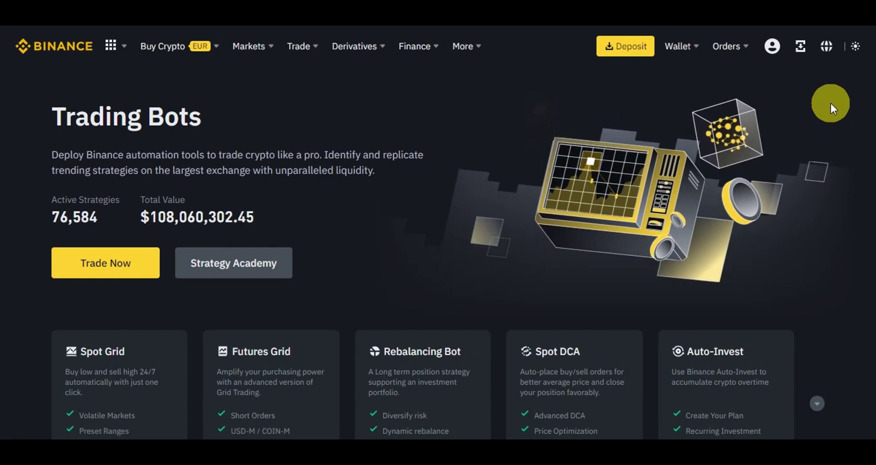
- Expand the remaining bot type cards and open the Auto-Invest page
scroll(834, 105, down, 3)
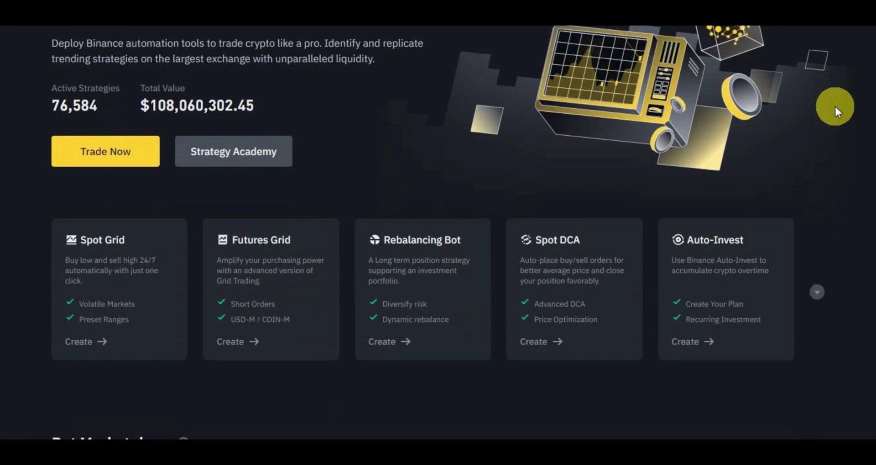
scroll(837, 111, down, 2)
click(817, 211)
scroll(832, 170, down, 2)
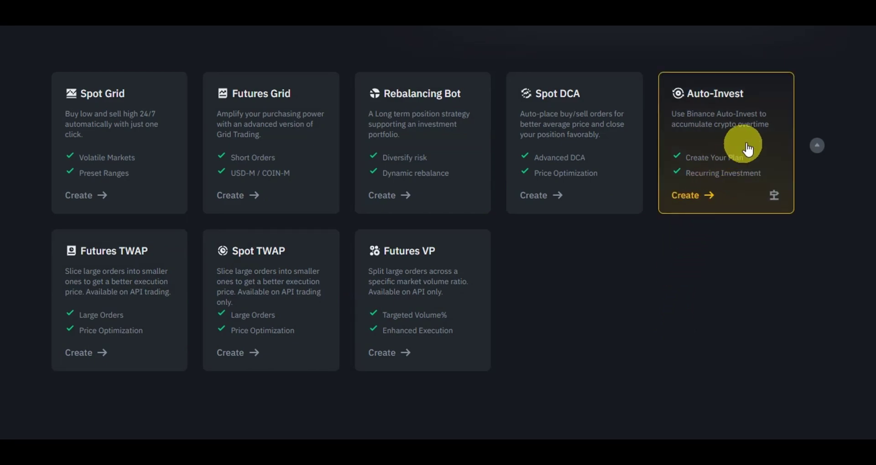
click(769, 133)
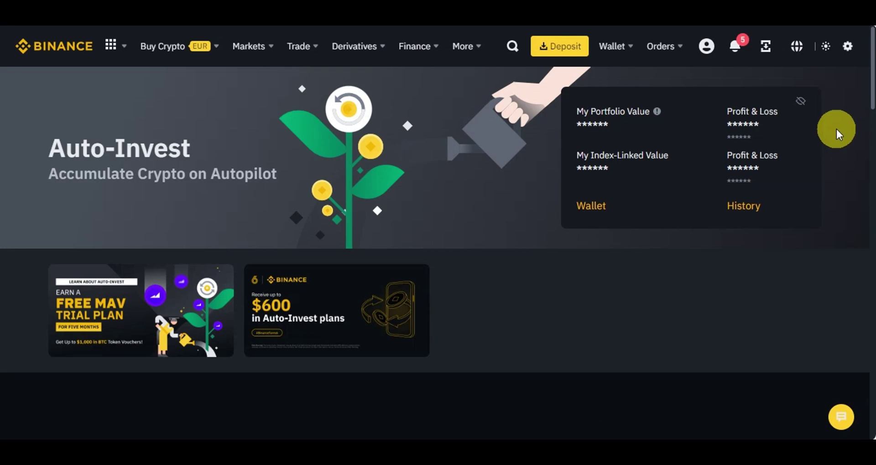
- Scroll to the Single Token table listing BTC, ETH, BNB, LTC and FDUSD
scroll(836, 127, down, 5)
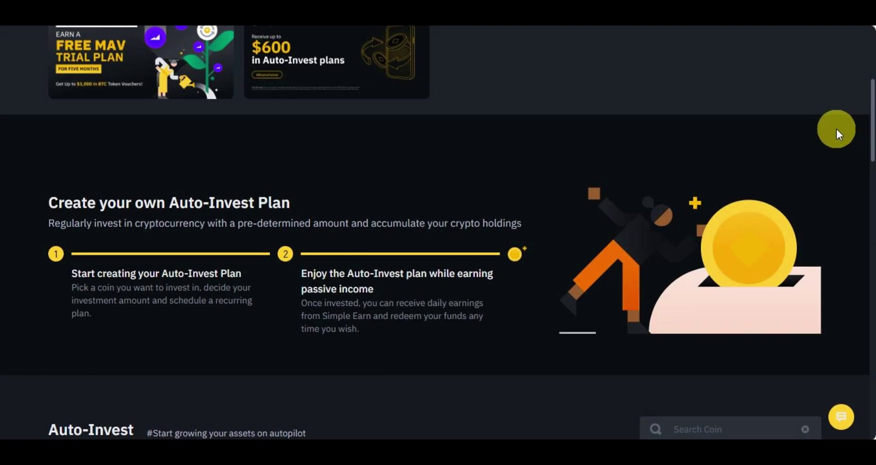
scroll(836, 127, down, 6)
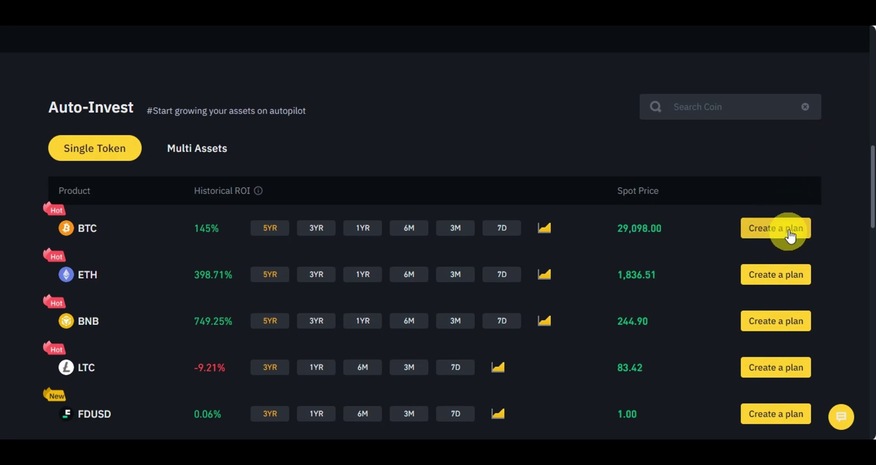
- Start a new BTC Auto-Invest plan and look through the Create your plan form
click(802, 219)
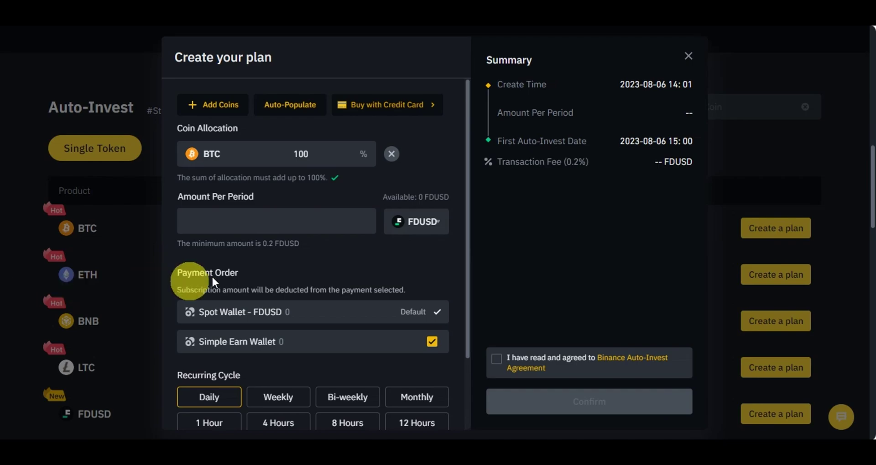
click(274, 218)
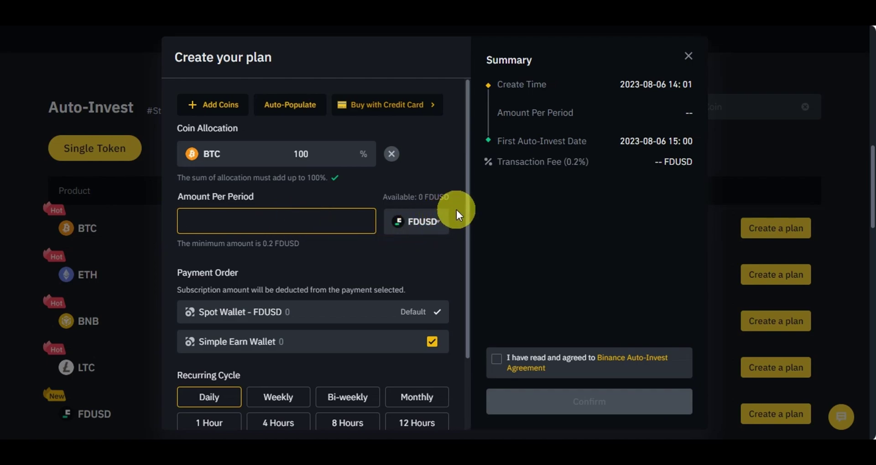
scroll(456, 209, down, 2)
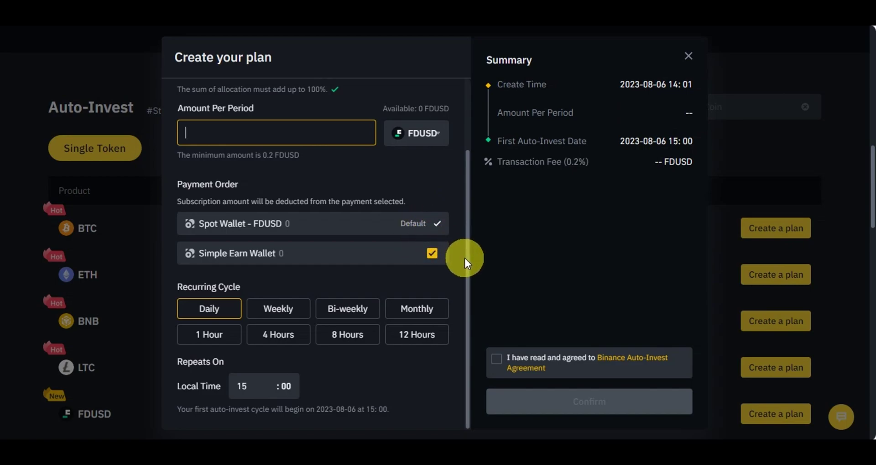
scroll(464, 256, down, 3)
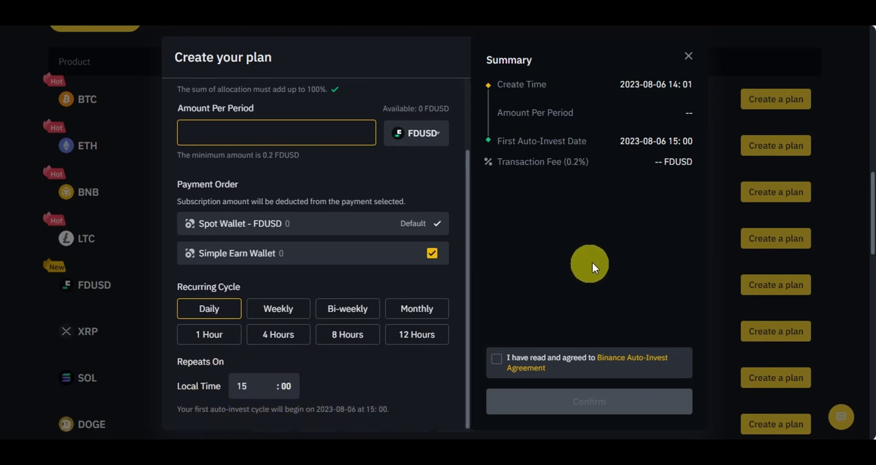
scroll(615, 251, up, 3)
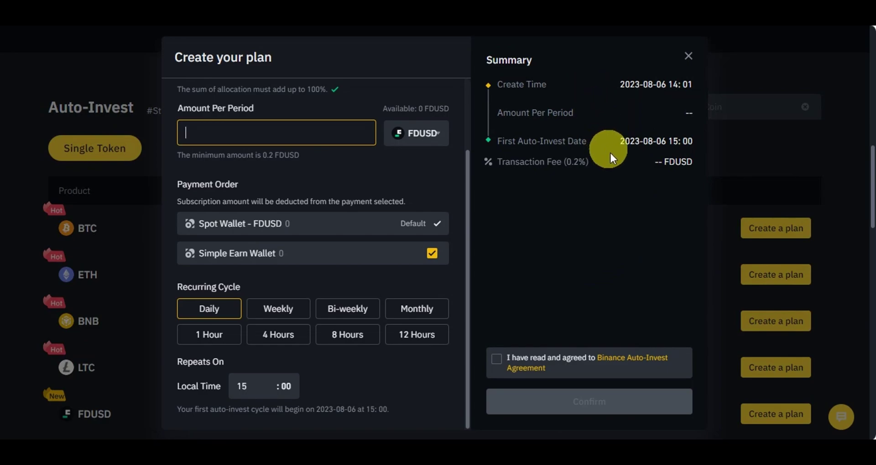
- Tick the Auto-Invest Agreement, try the disabled Confirm button, and close the form
click(495, 354)
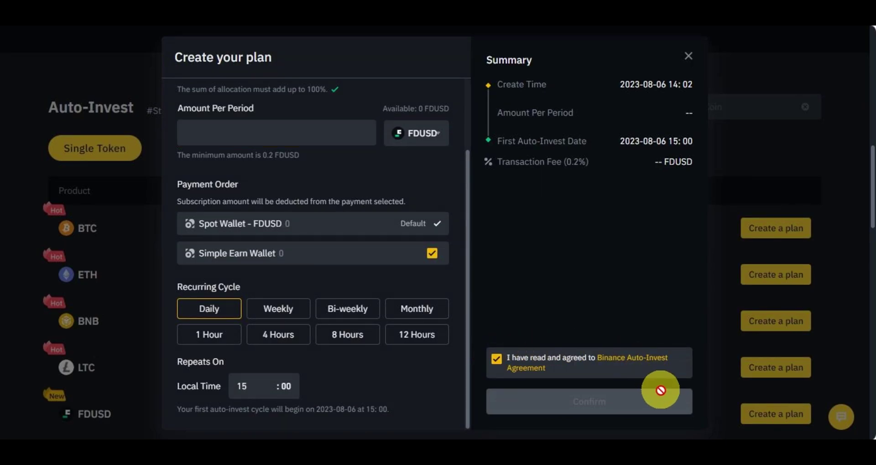
click(667, 404)
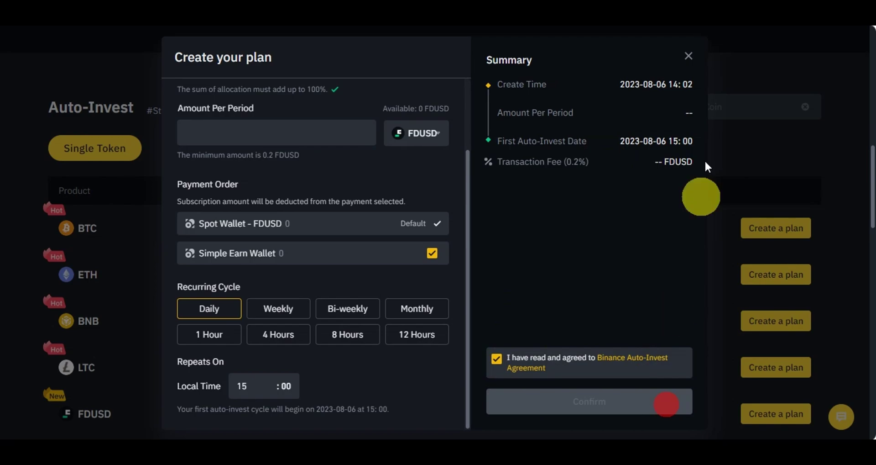
click(689, 55)
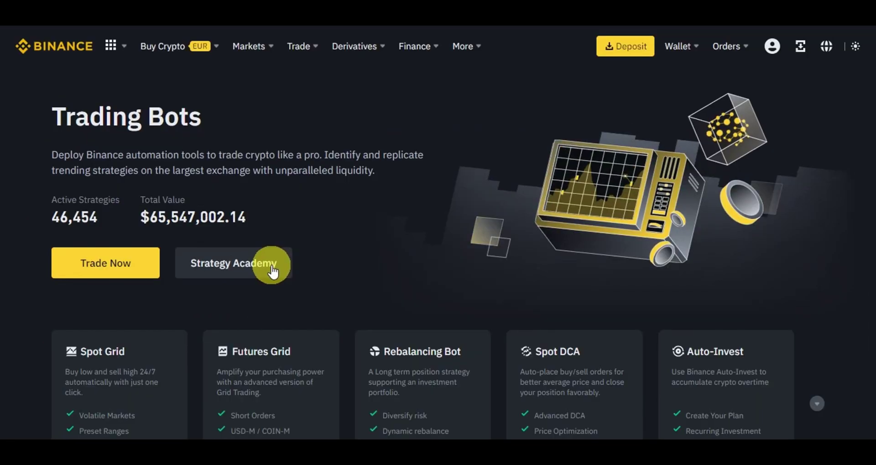
- Open the first article in the Strategy Academy's Auto-Invest tab
click(272, 269)
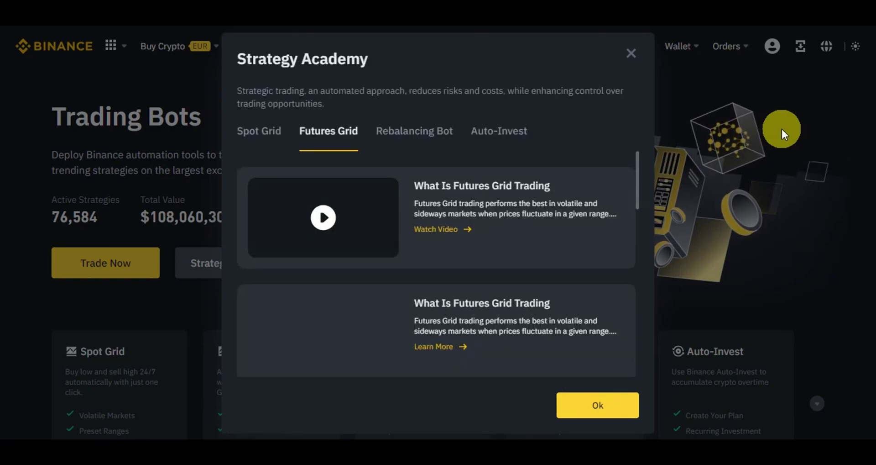
click(514, 133)
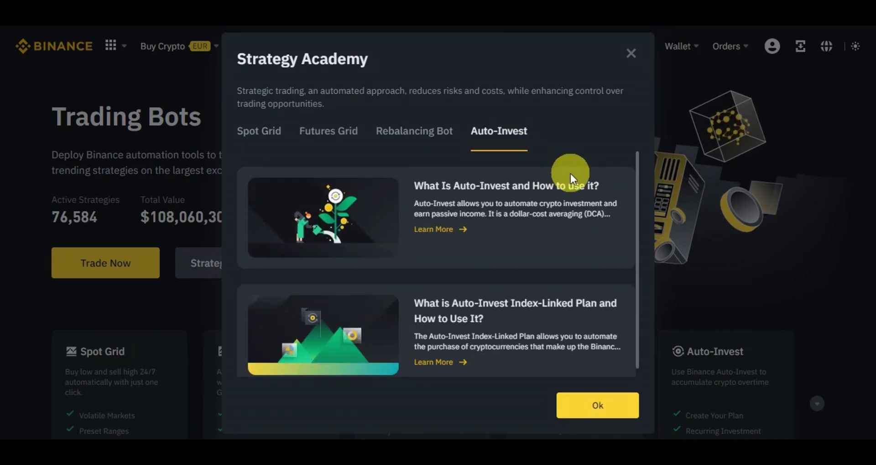
click(483, 247)
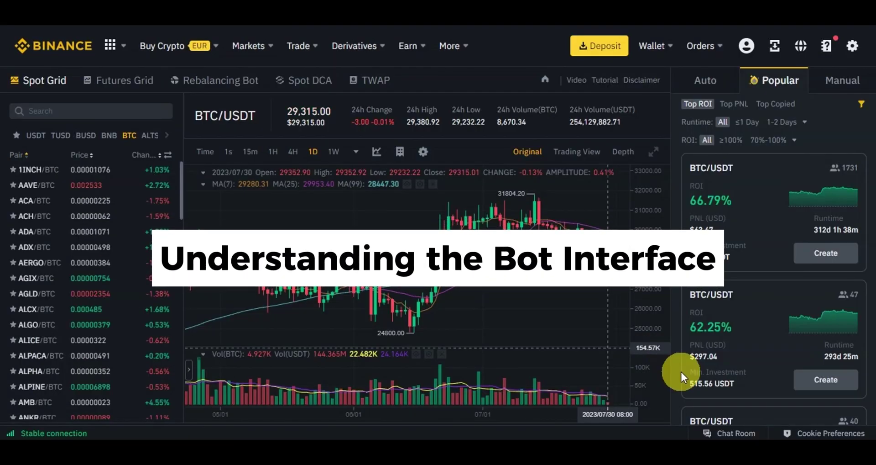
- View the BTC/USDT chart full-screen, then return to the Spot Grid list and open Derivatives
drag(183, 209, 184, 262)
click(653, 152)
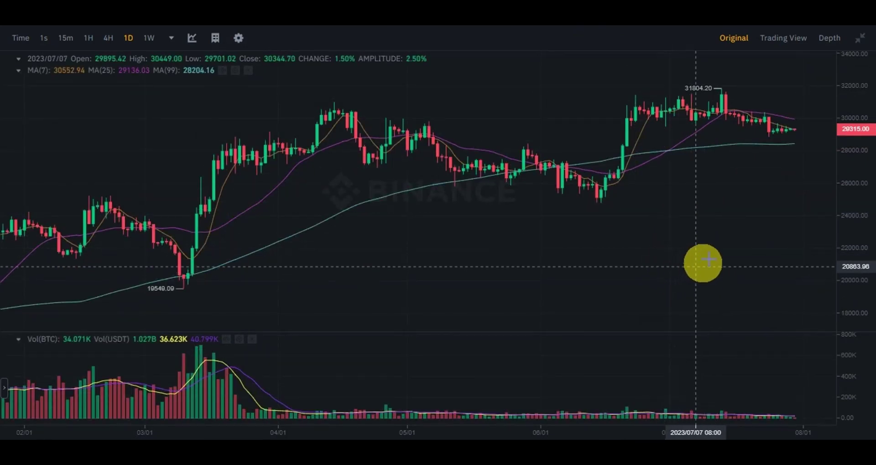
click(860, 39)
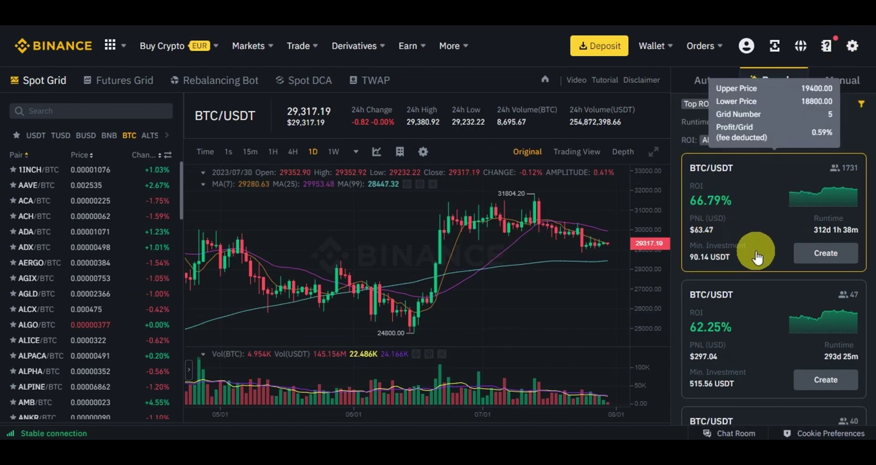
scroll(739, 256, down, 3)
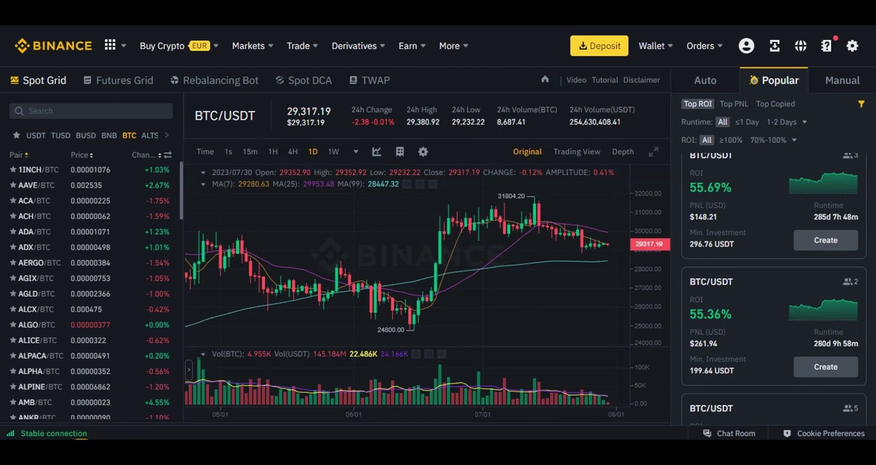
click(375, 49)
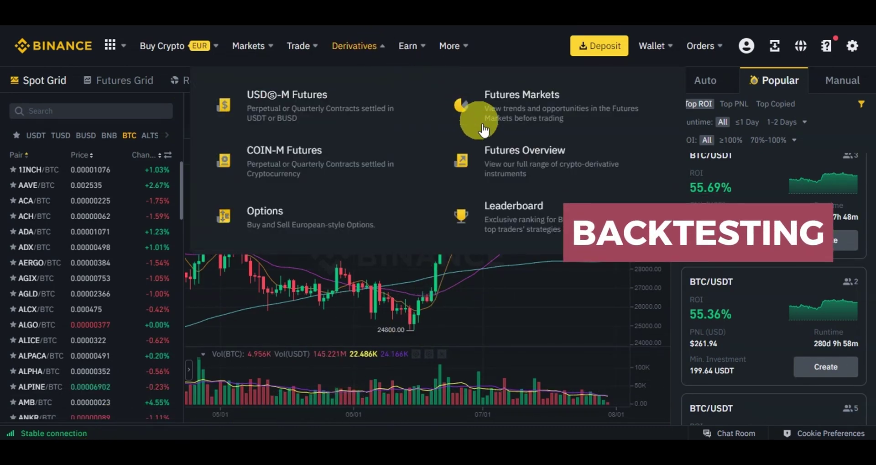
- Open the BTCBUSD perpetual trading page via Futures Overview's USDⓈ-M Futures Trade Now
click(514, 161)
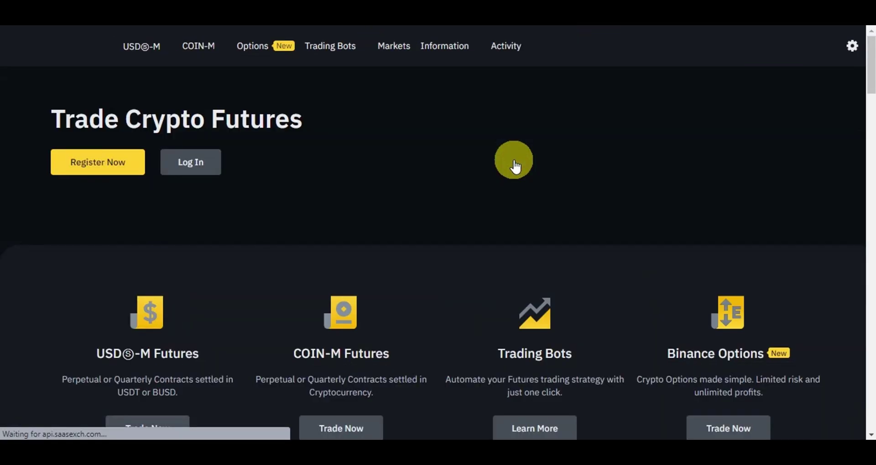
scroll(254, 335, down, 1)
scroll(254, 333, down, 2)
click(176, 346)
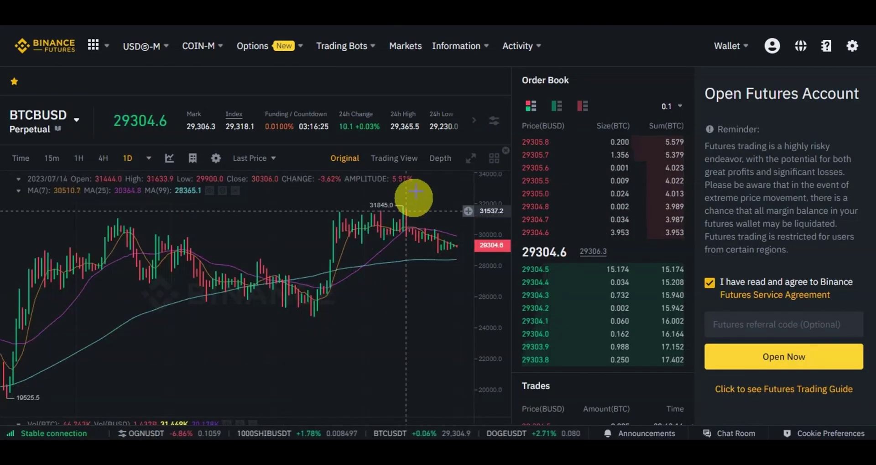
- Open and close the Ticker Preference dropdown to see the displayed ticker figures
click(495, 120)
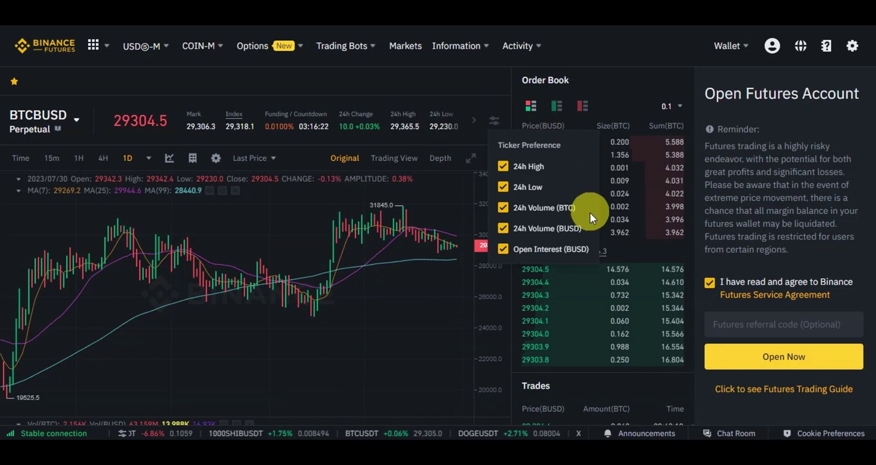
click(493, 122)
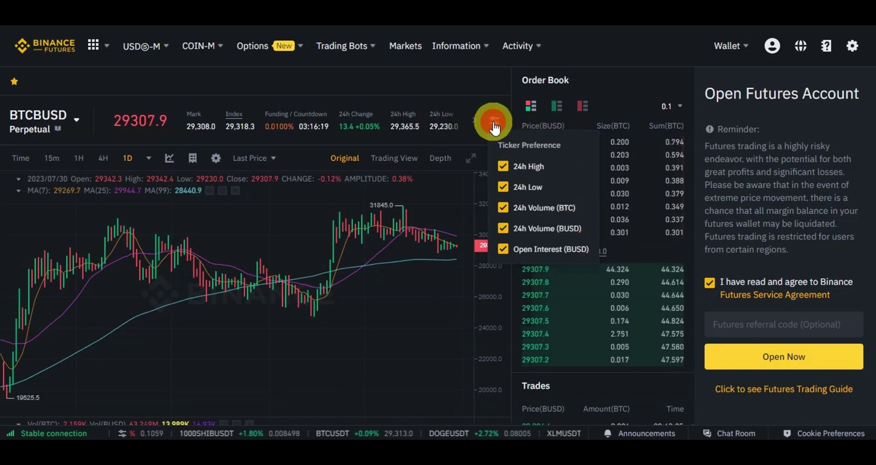
mouse_move(218, 164)
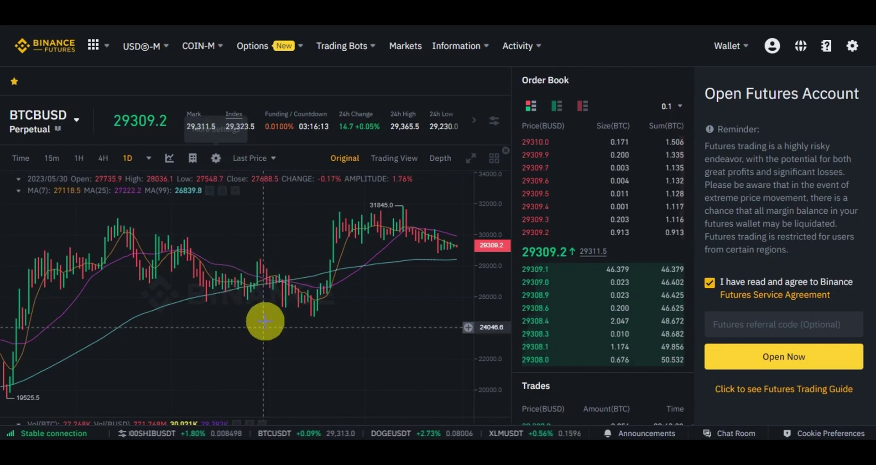
- Save the chart settings and expand the BTCBUSD chart to fill the page
click(254, 318)
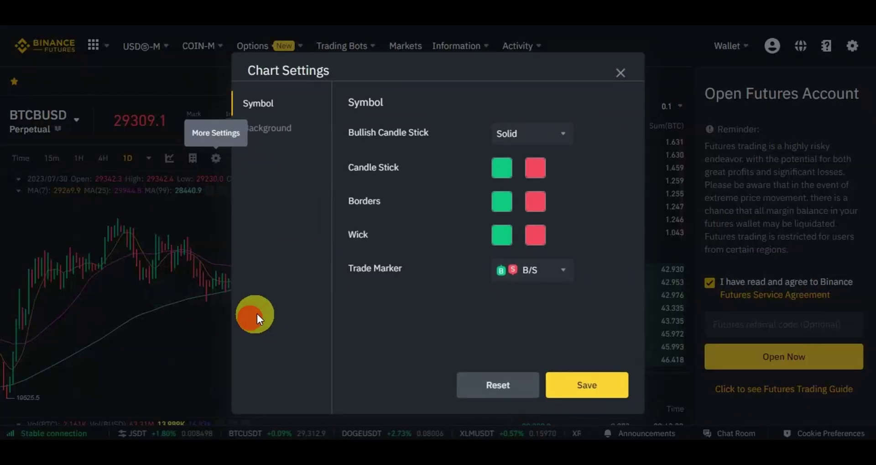
click(595, 384)
click(473, 158)
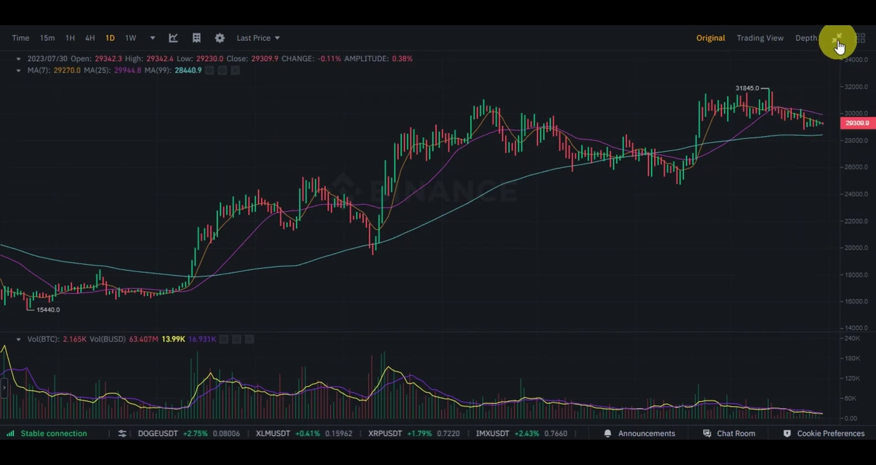
- View the TradingView and Depth layouts, then leave full-page and restore the Original chart
click(778, 39)
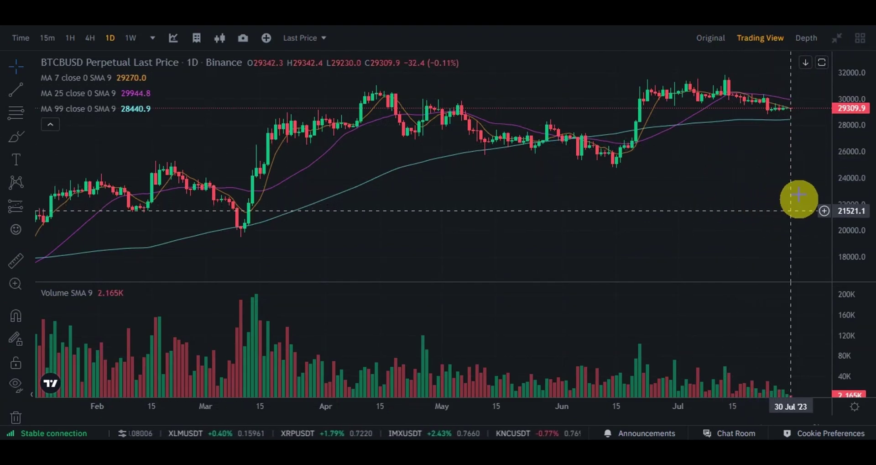
click(814, 39)
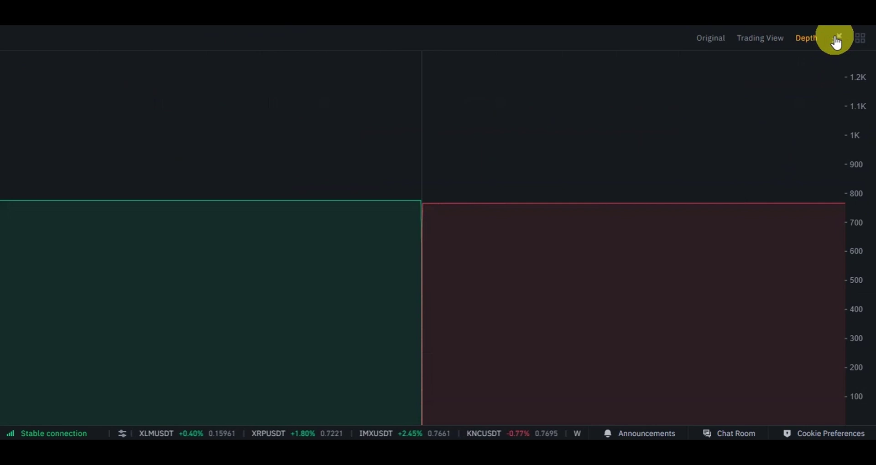
click(838, 40)
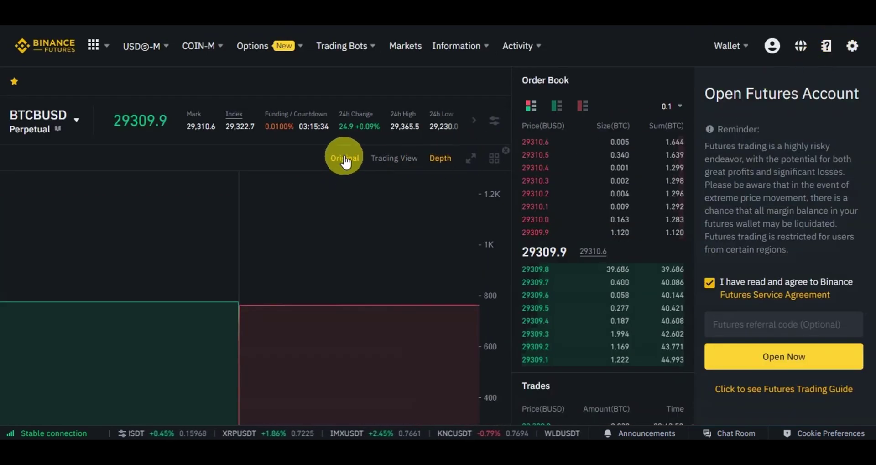
click(345, 158)
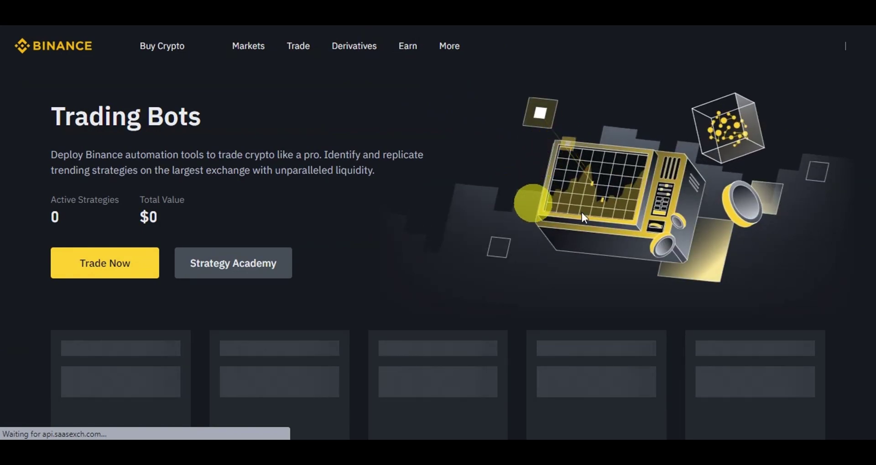
- Scroll down the Trading Bots overview and choose Create on the Spot Grid card
scroll(796, 240, down, 1)
scroll(796, 241, down, 3)
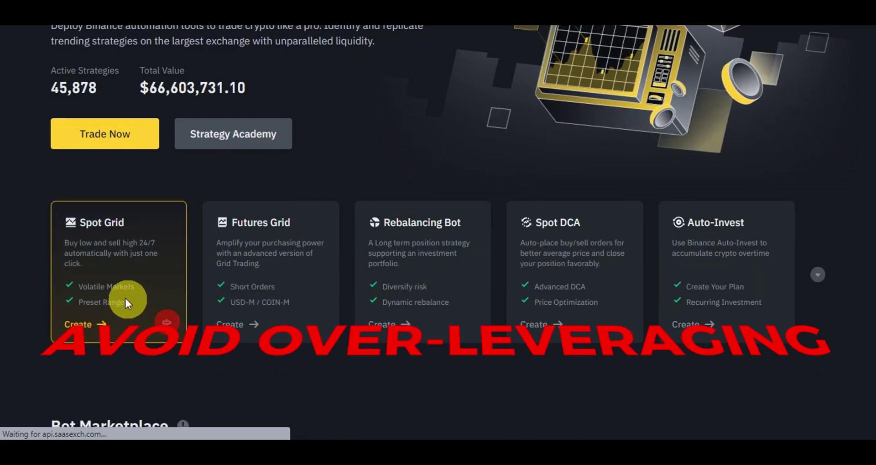
click(131, 305)
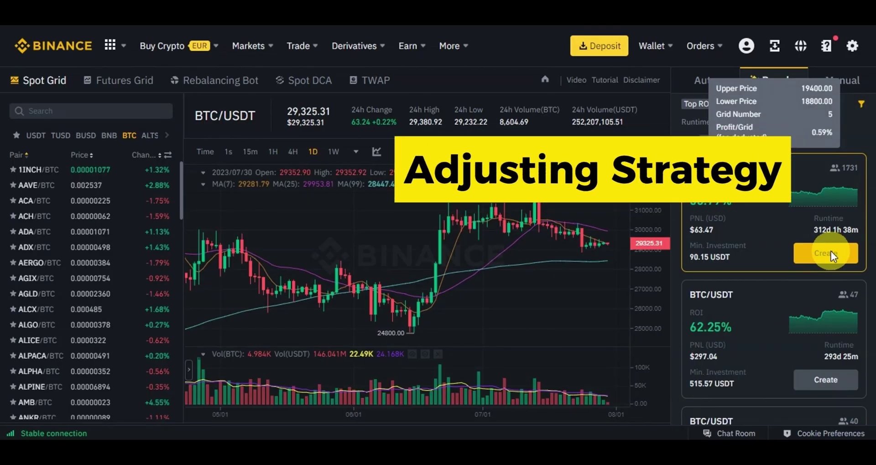
- Use Manual mode for the BTC/USDT Spot Grid, enable Grid and Stop Triggers, and select Total investment
click(831, 251)
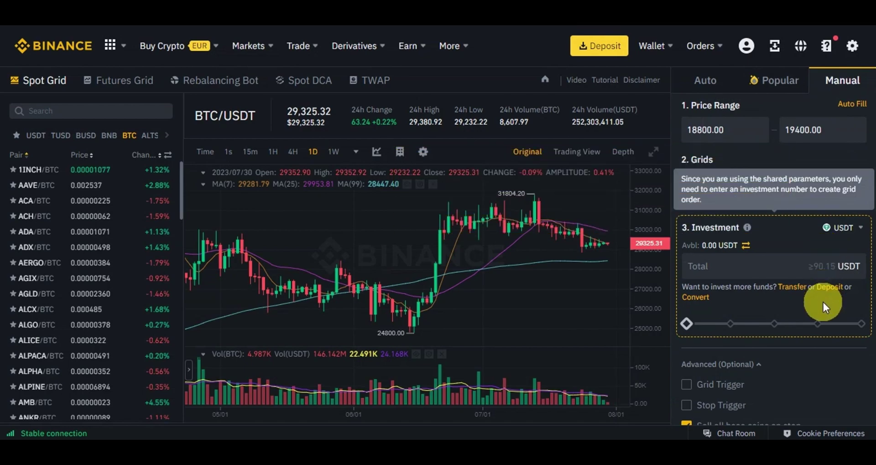
scroll(823, 302, down, 3)
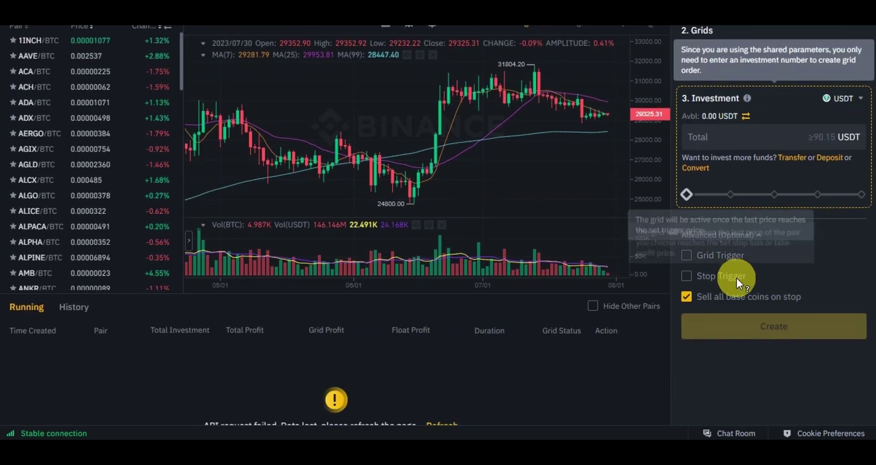
click(685, 259)
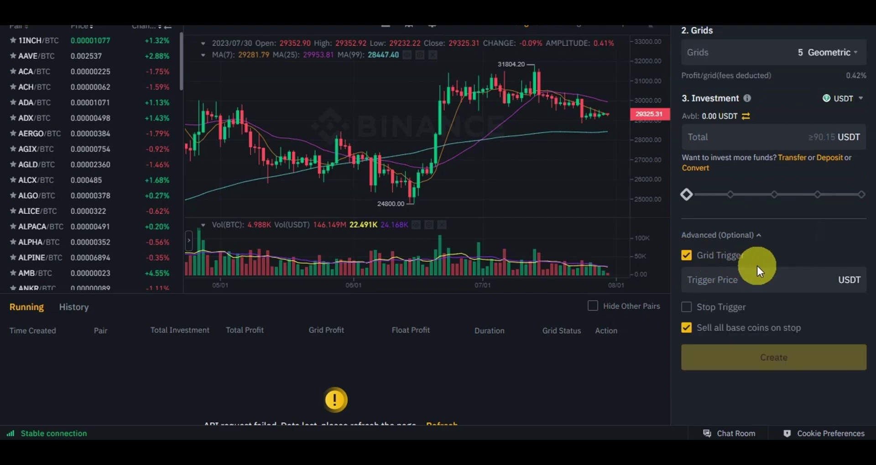
click(687, 307)
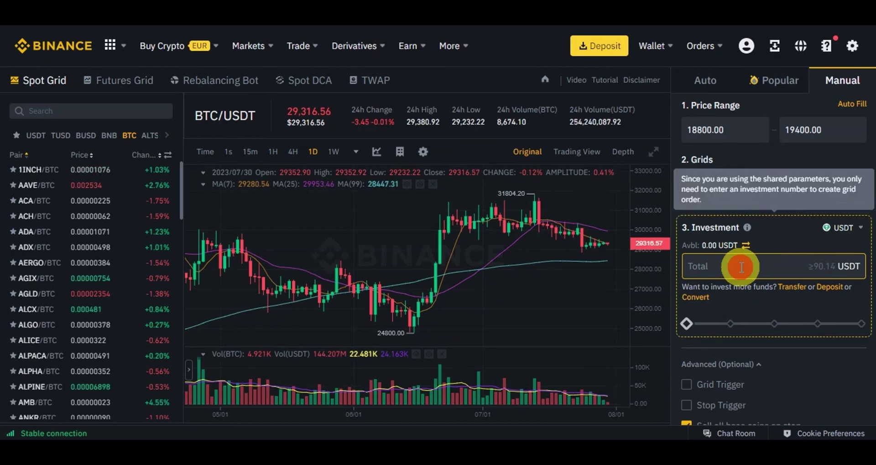
click(727, 269)
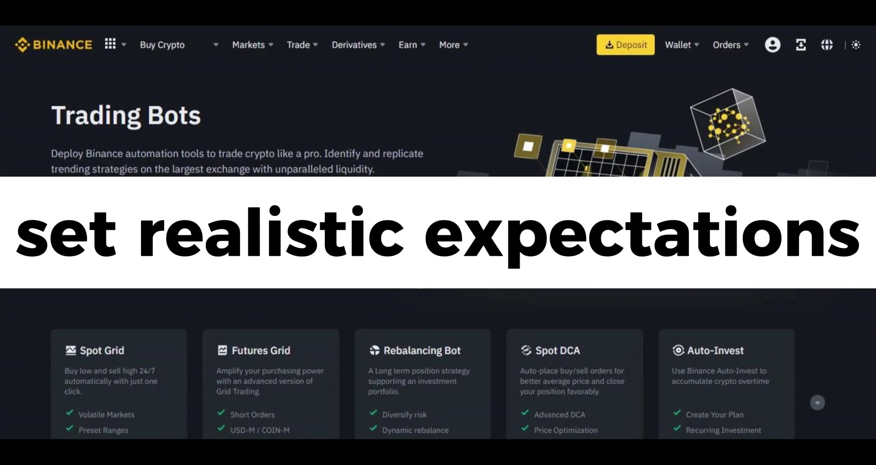
scroll(811, 197, down, 10)
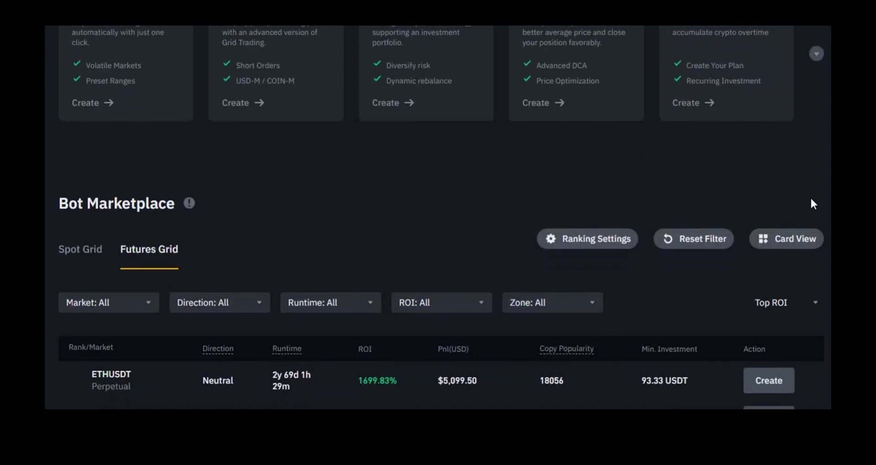
scroll(812, 199, down, 1)
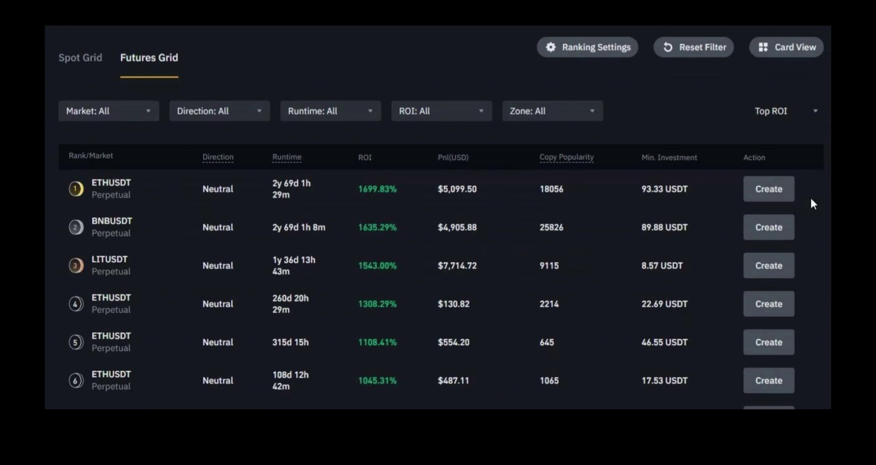
scroll(811, 199, down, 3)
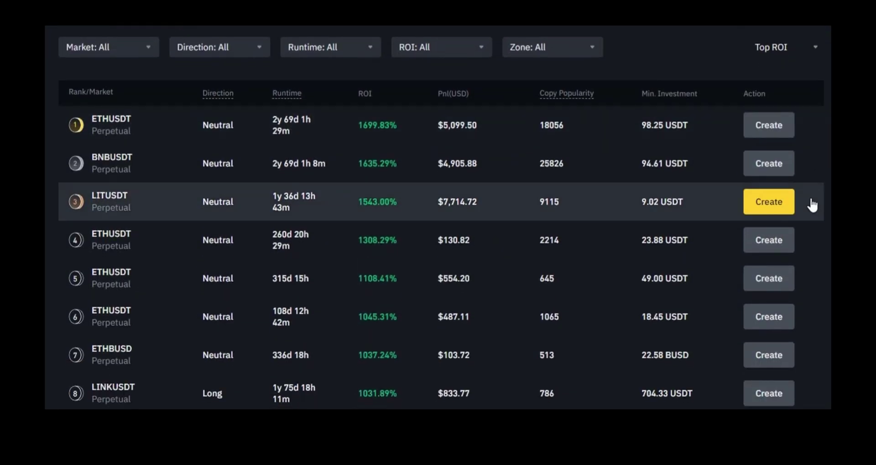
scroll(812, 200, down, 5)
scroll(812, 204, down, 5)
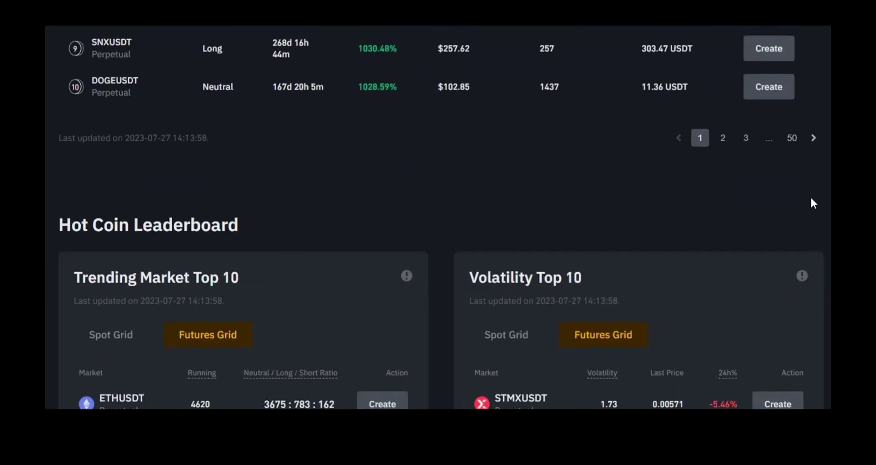
scroll(813, 203, down, 2)
scroll(812, 200, down, 2)
scroll(812, 201, down, 3)
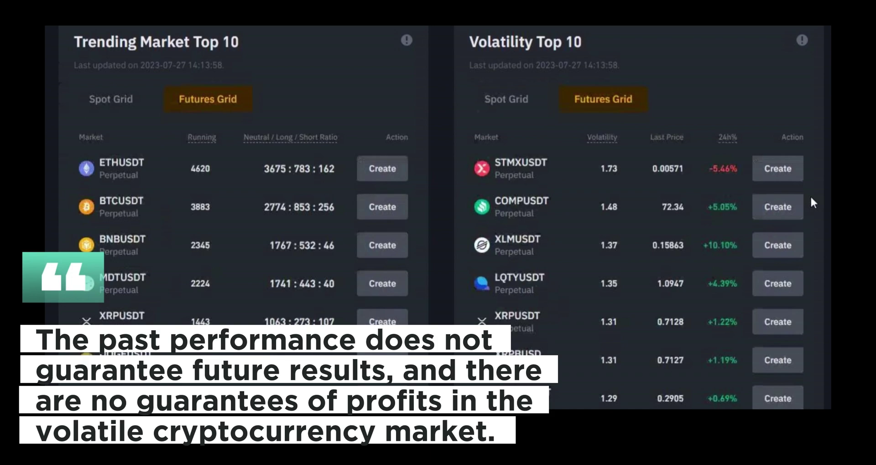
scroll(811, 197, down, 1)
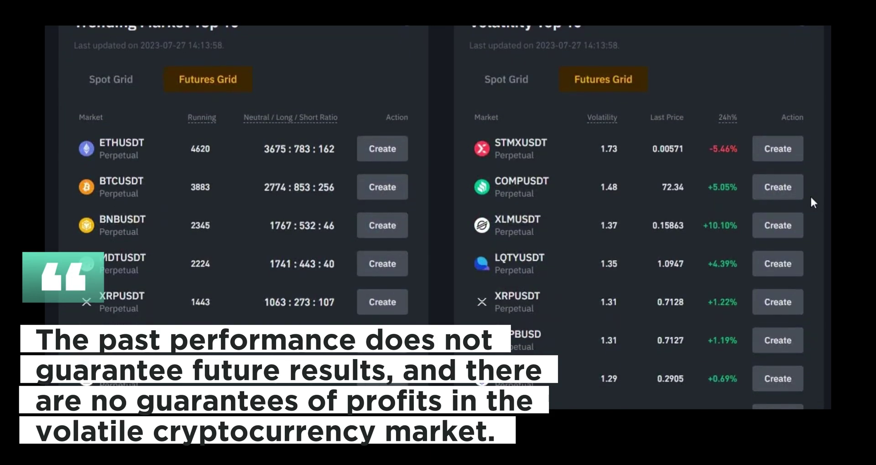
scroll(811, 203, down, 10)
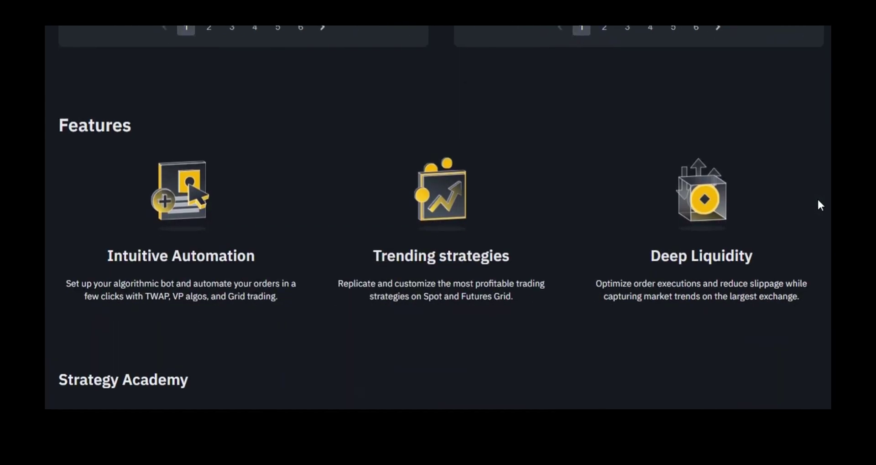
scroll(818, 200, down, 5)
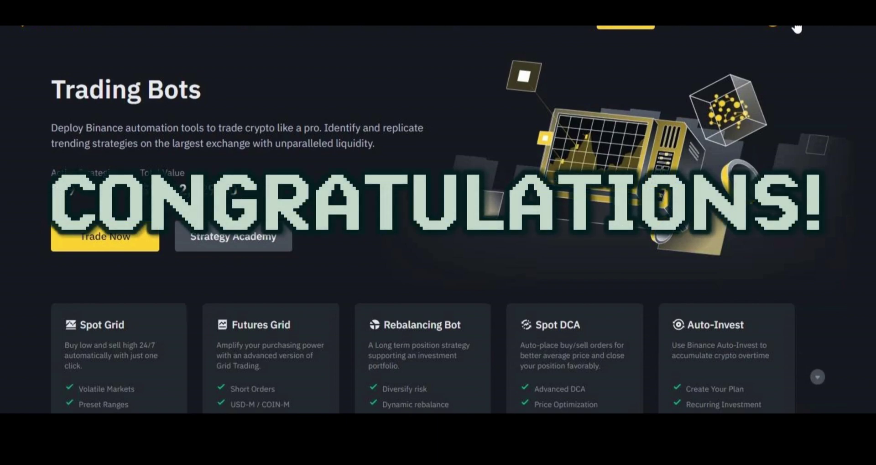
mouse_move(799, 28)
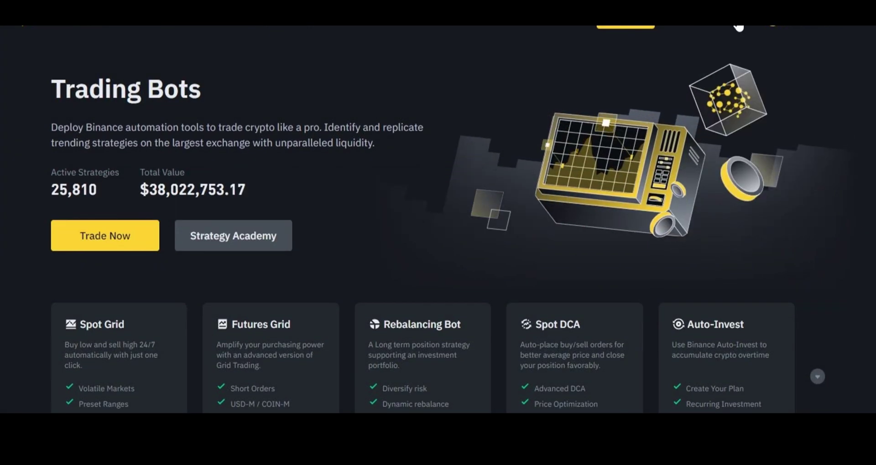
scroll(806, 199, down, 3)
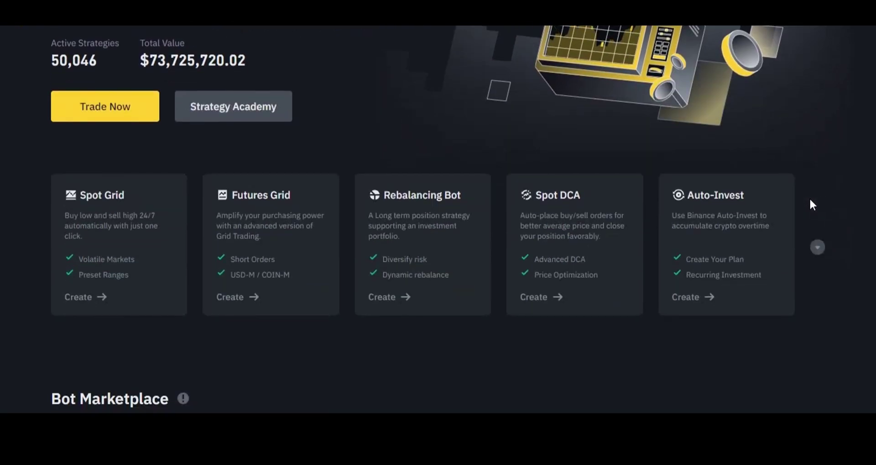
scroll(810, 199, down, 10)
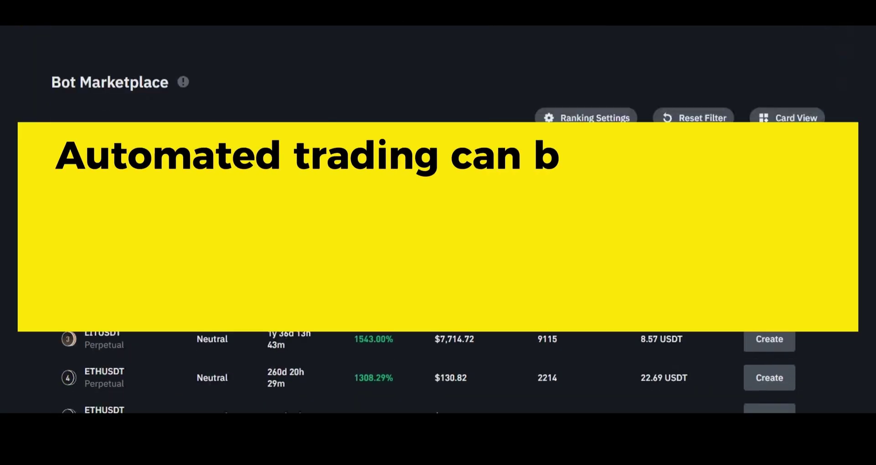
scroll(810, 198, down, 8)
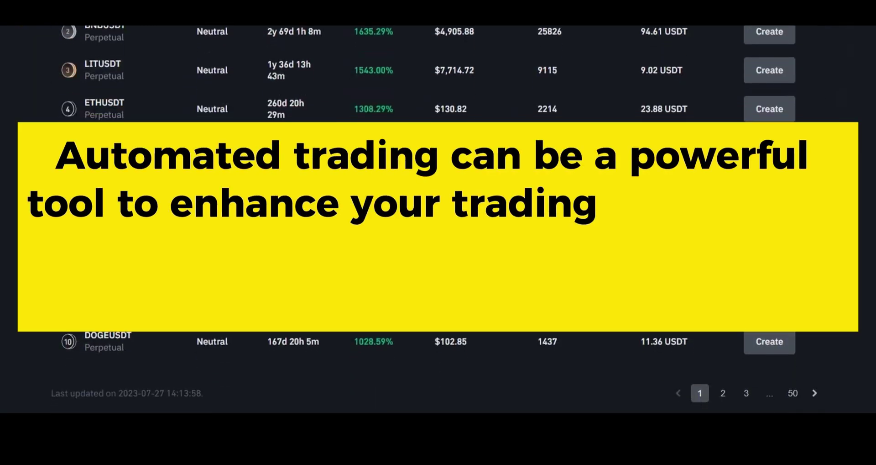
scroll(438, 219, down, 6)
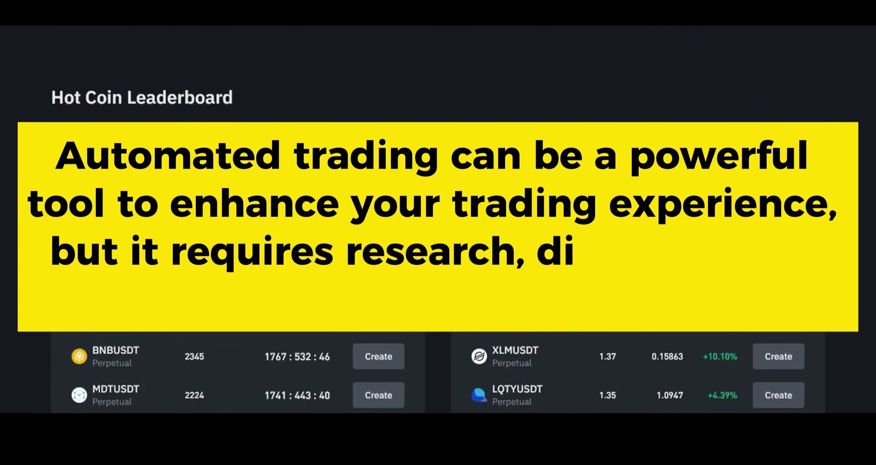
scroll(438, 219, up, 5)
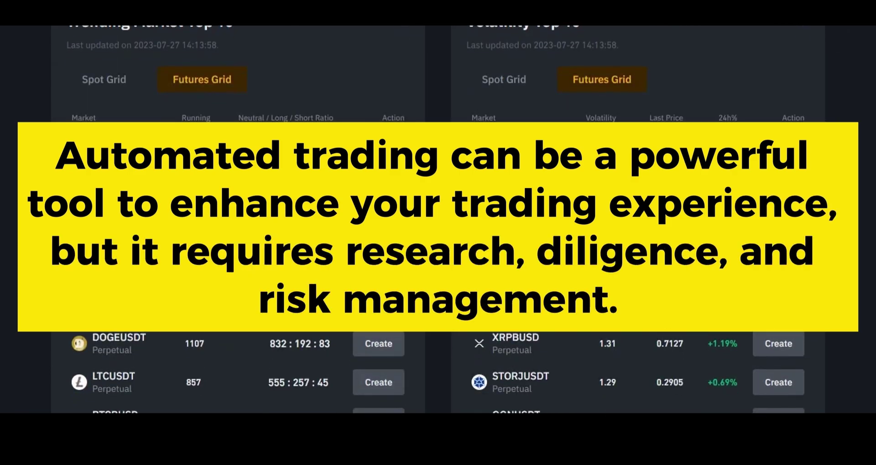
scroll(438, 219, down, 8)
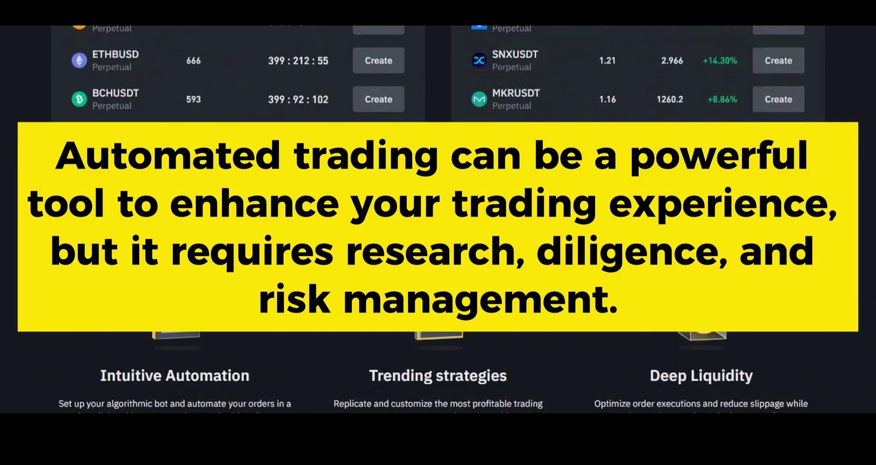
scroll(856, 184, down, 20)
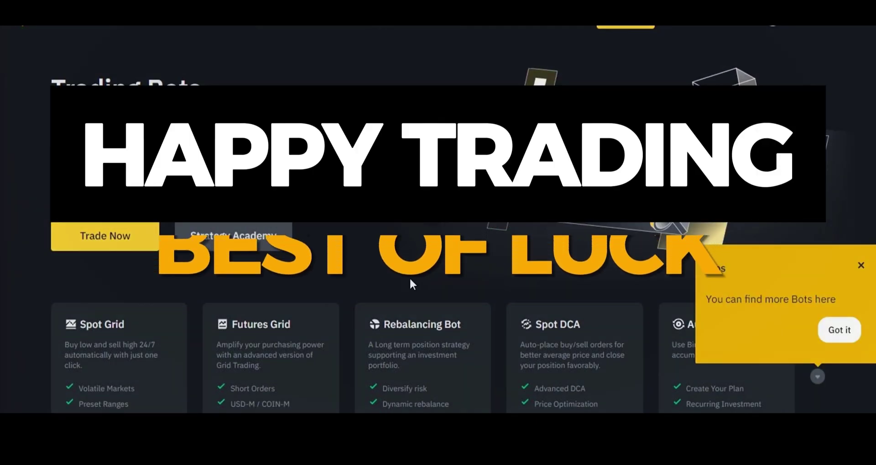
scroll(413, 234, down, 3)
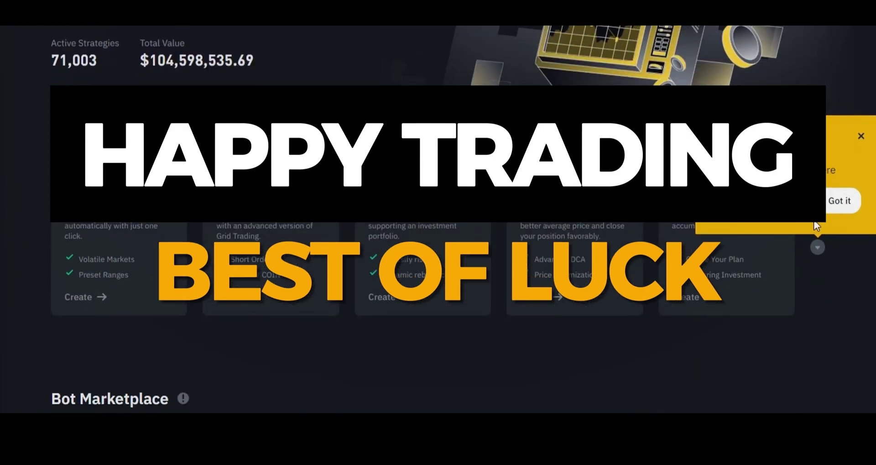